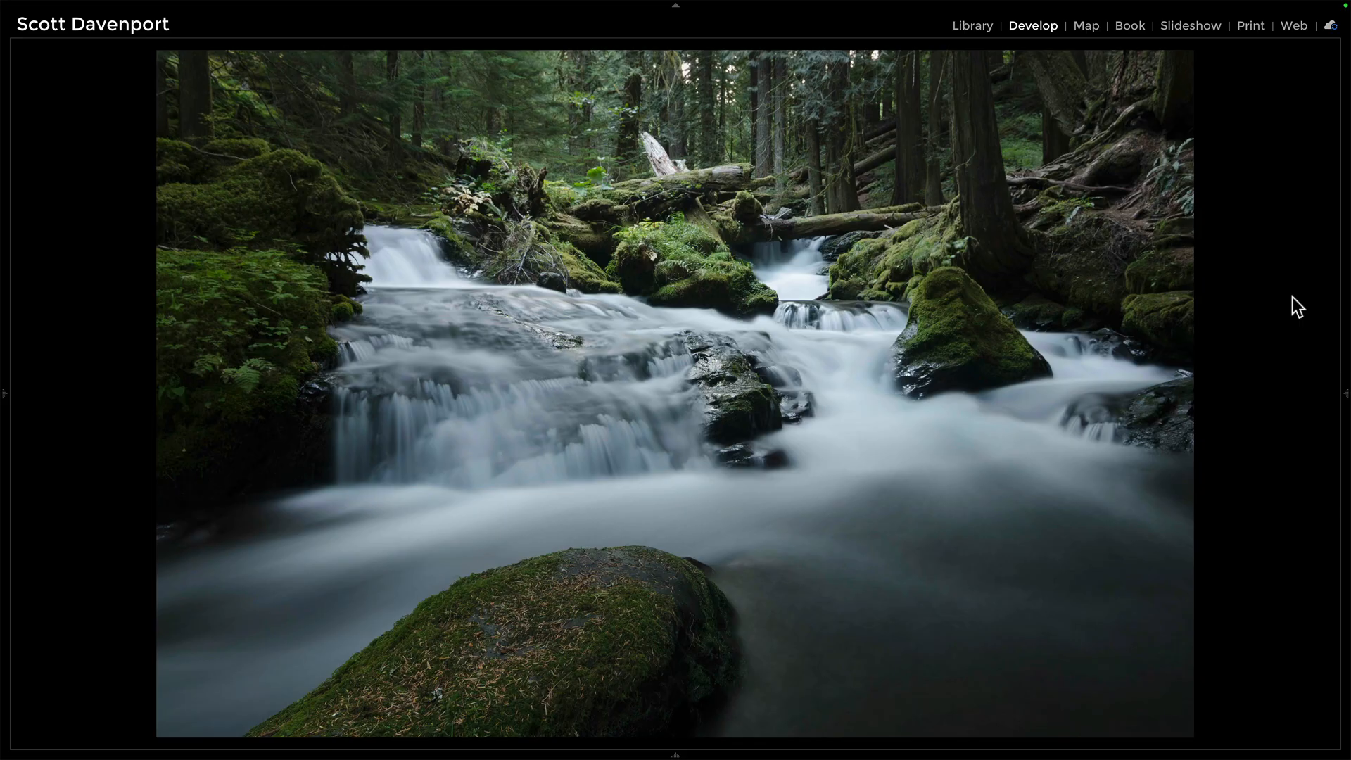
Step: Toggle the Before/After view to compare the waterfall photo with its unedited, bluer Before state
key("backslash")
key("backslash")
key("backslash")
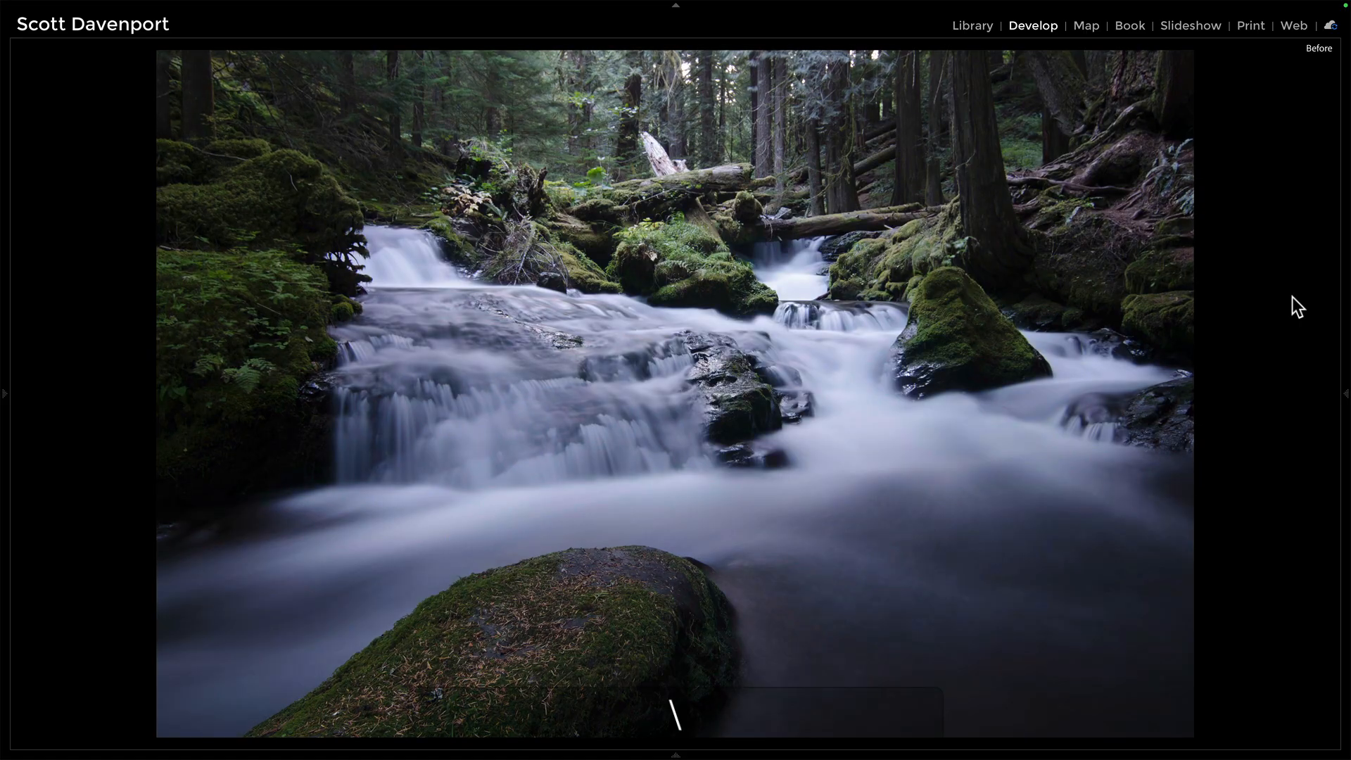
key("backslash")
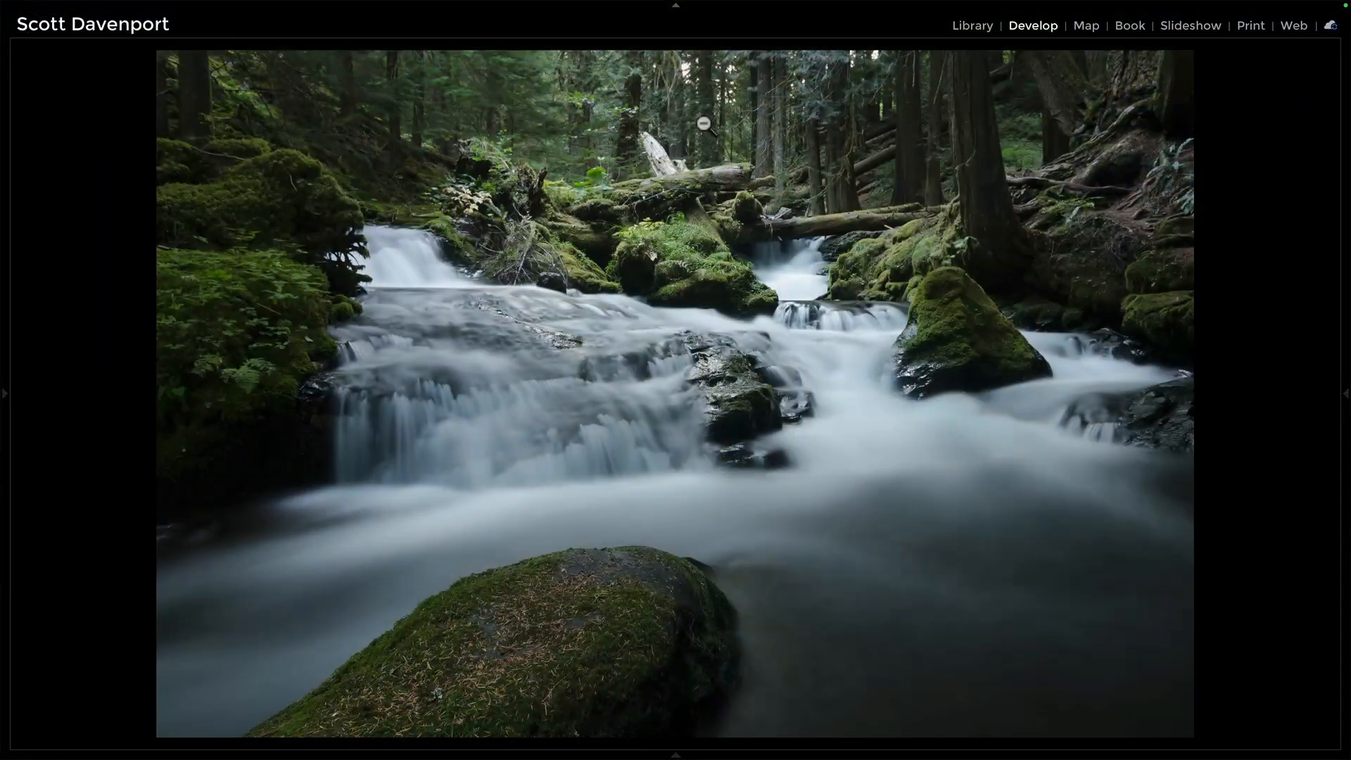
Step: Advance to the next, more processed version of the waterfall photo
key("Right")
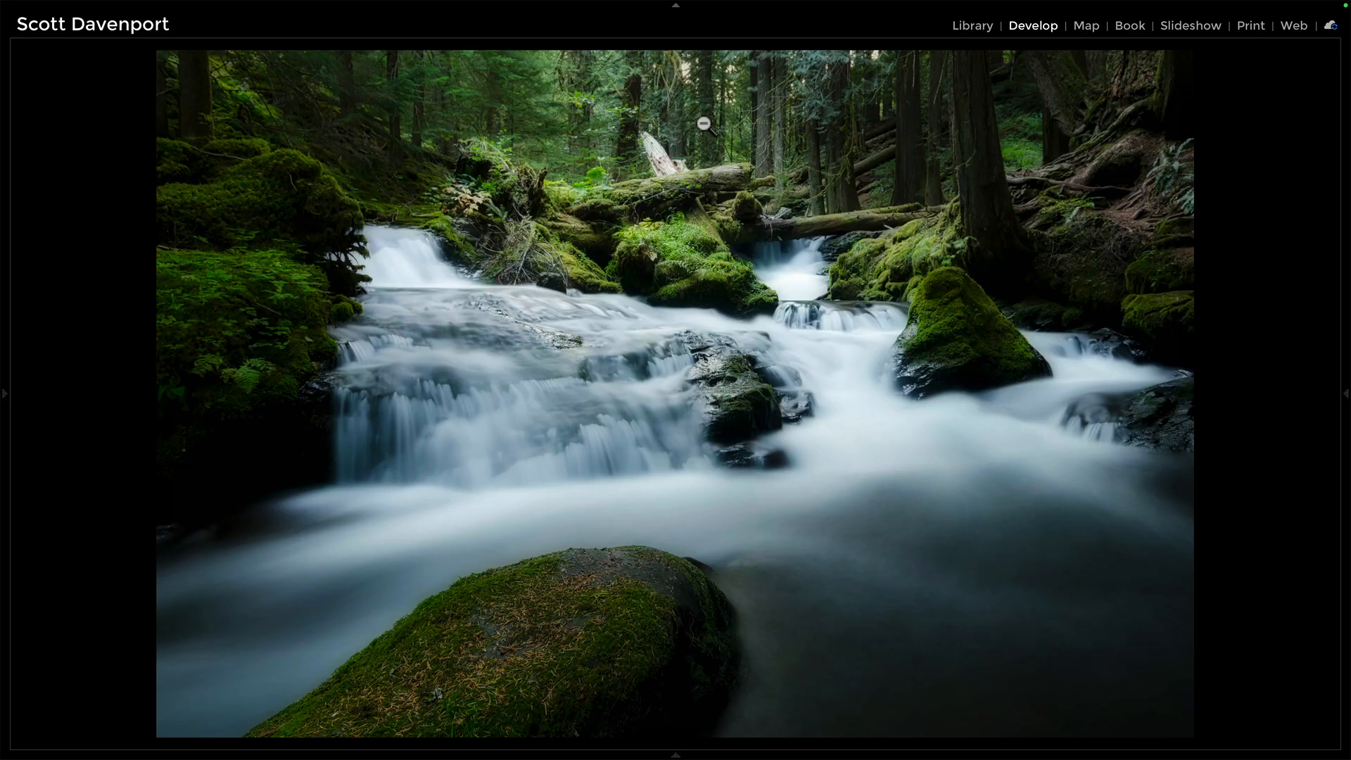
key("Left")
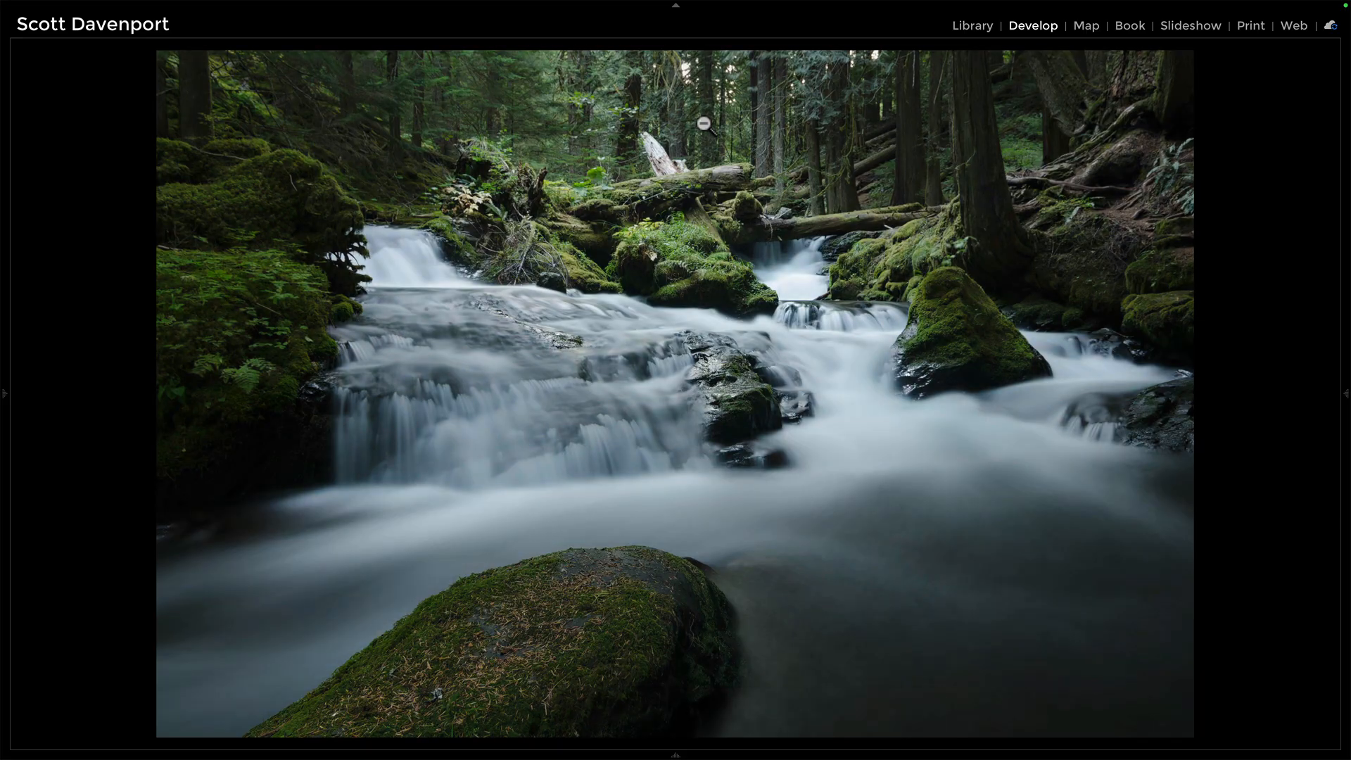
key("Right")
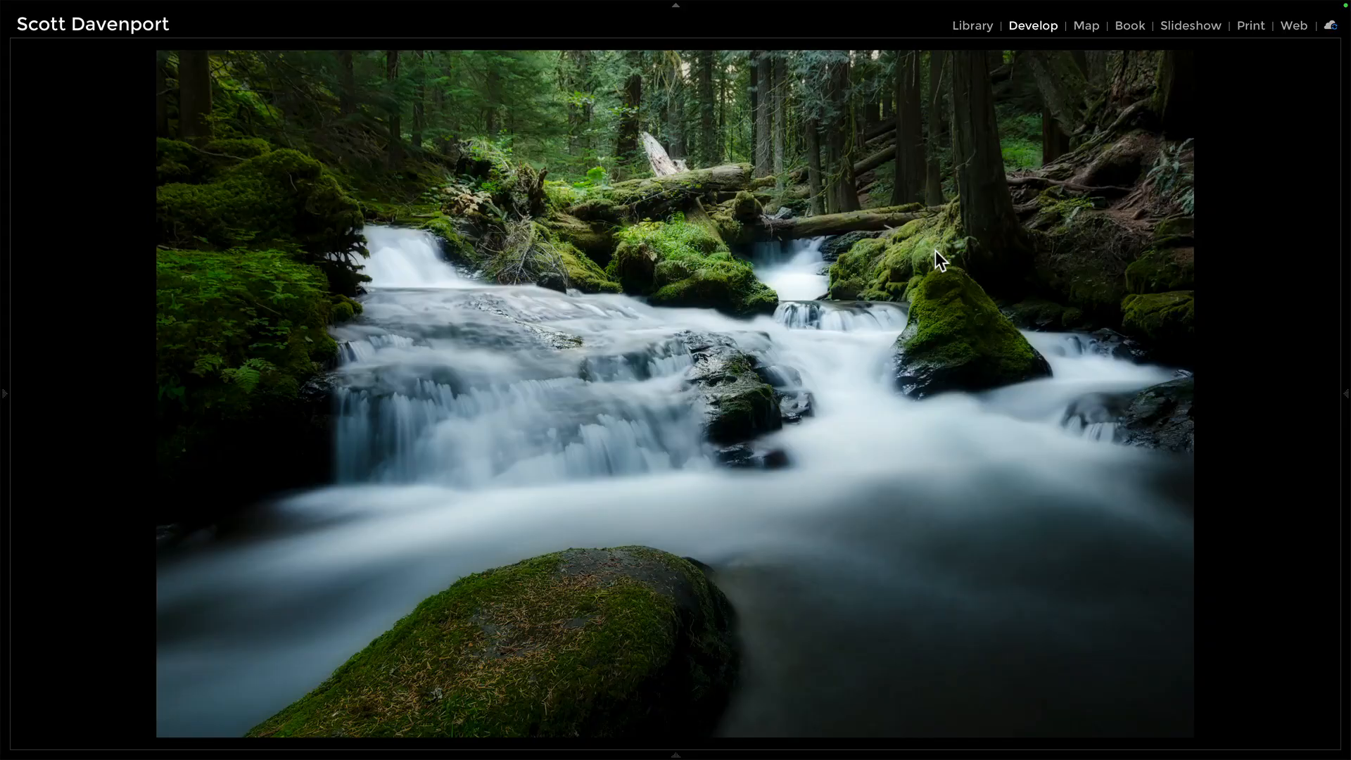
Step: Advance to the final moody, dark-vignetted version of the waterfall photo
key("Right")
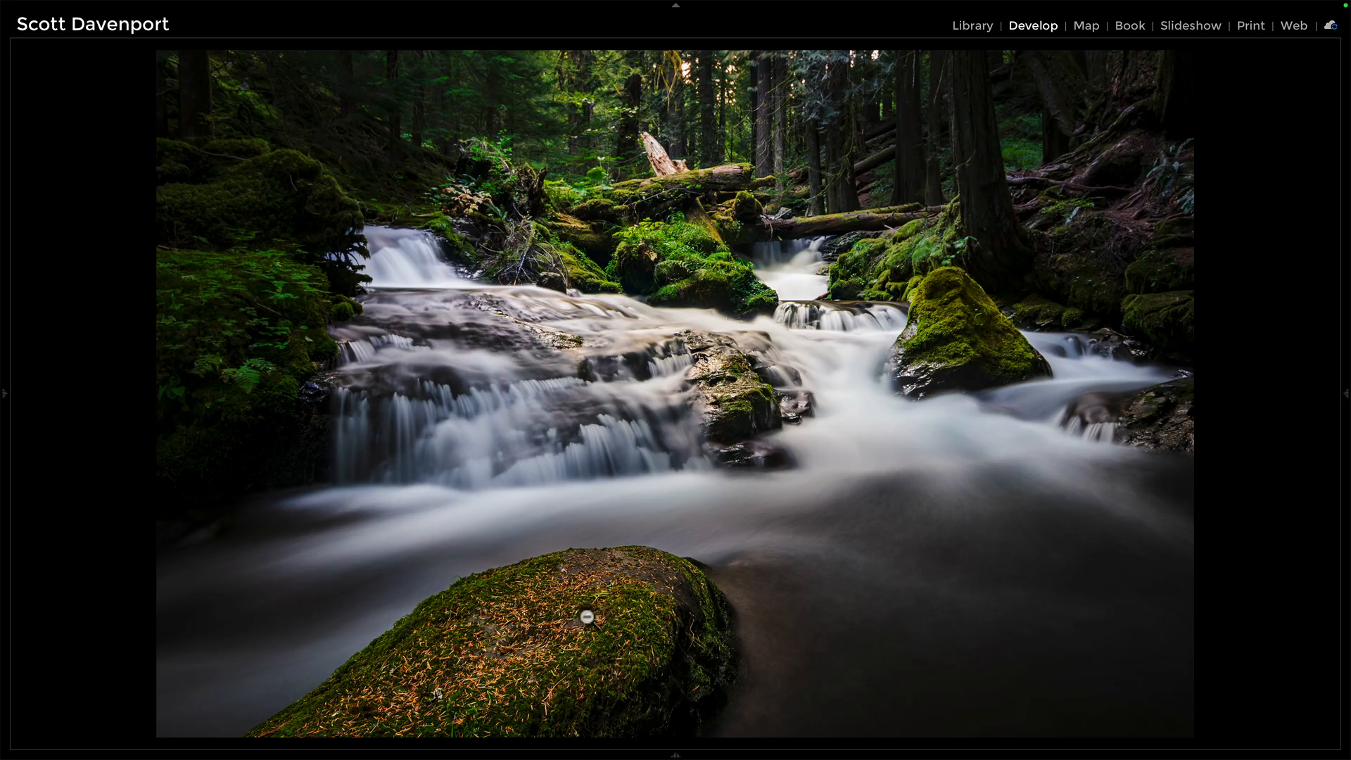
Step: Pin the right panel, show the nine masks, and compare with all masks off and on twice
left_click(1346, 399)
left_click(1279, 184)
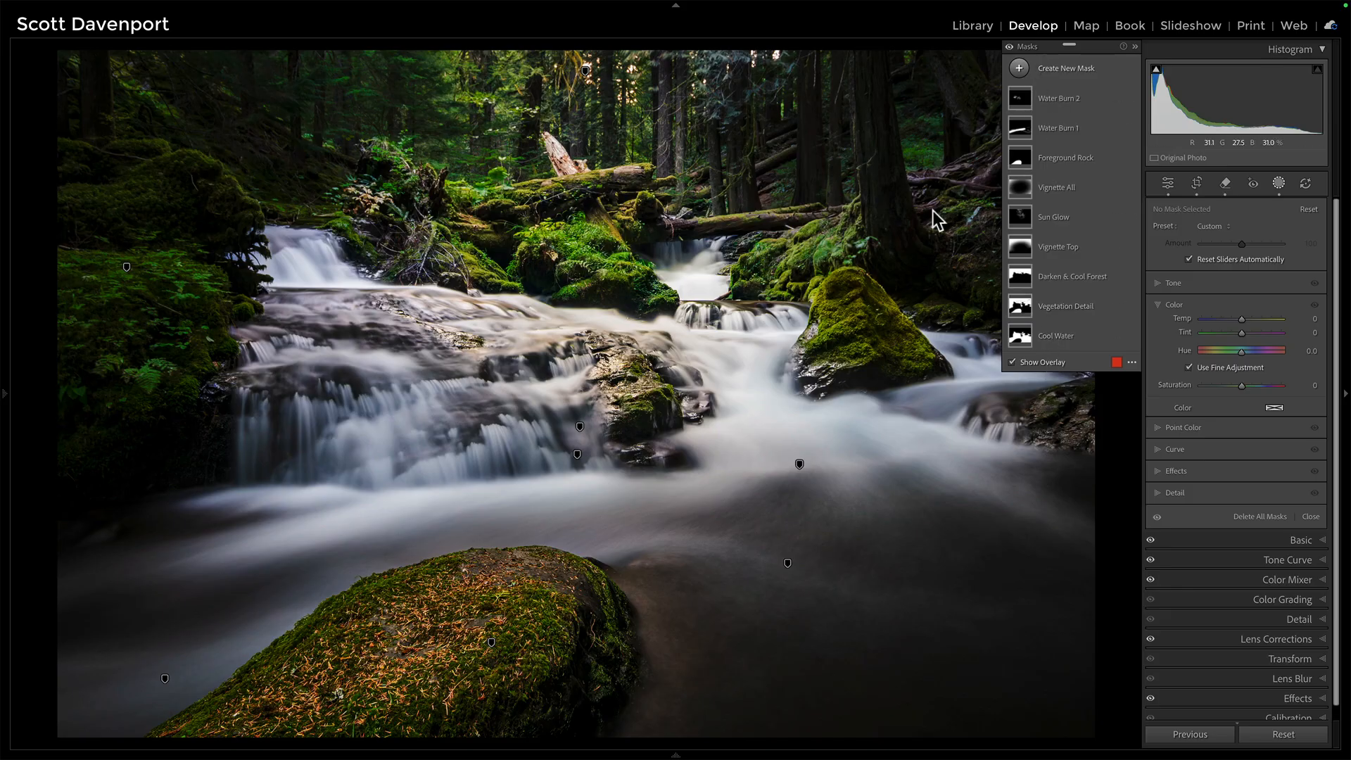
left_click(1010, 47)
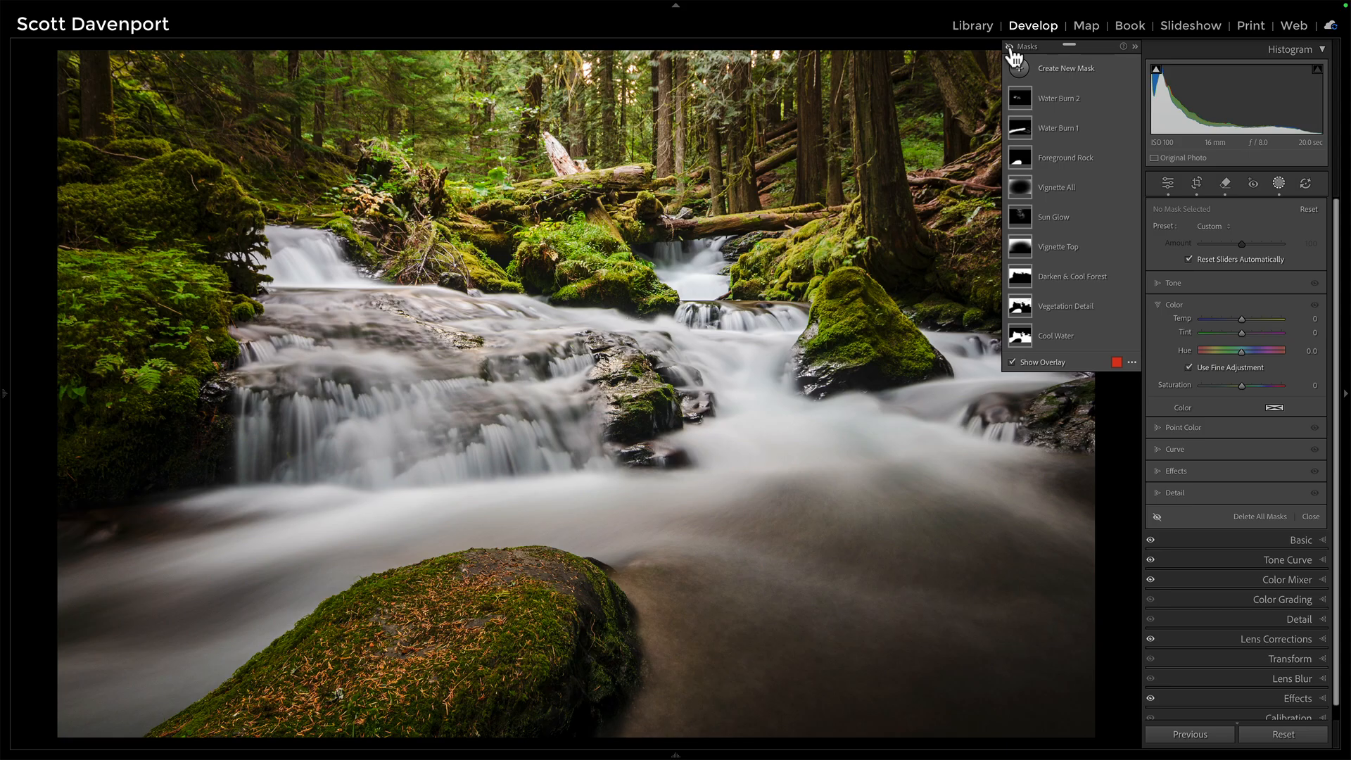
left_click(1010, 48)
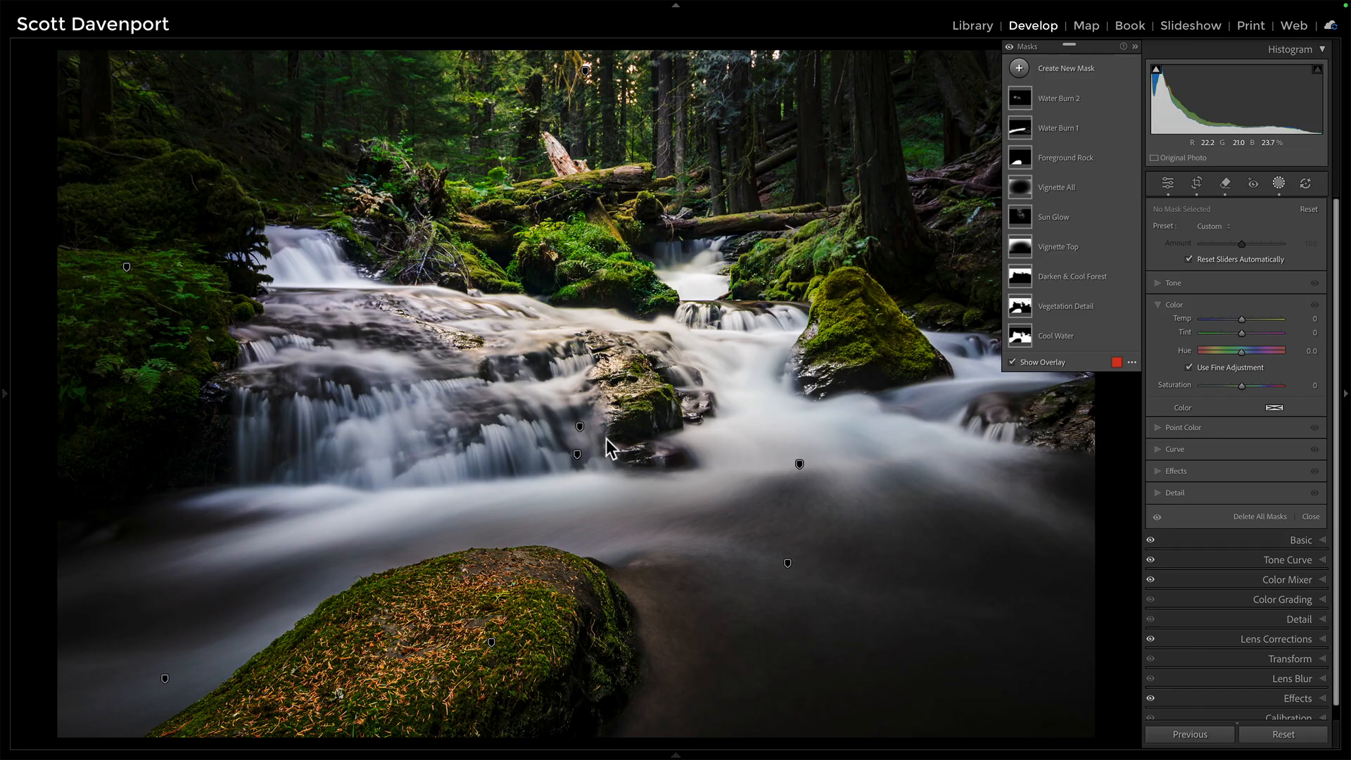
left_click(1010, 47)
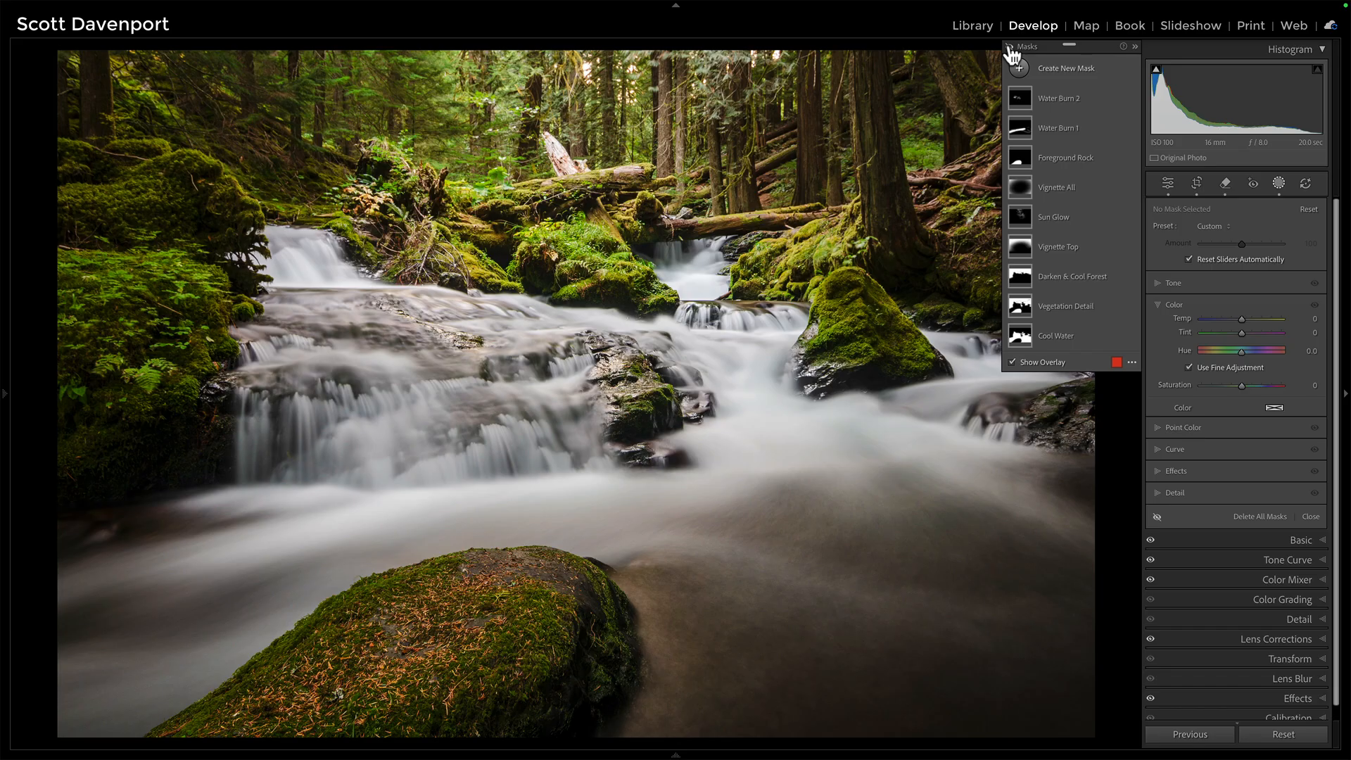
left_click(1011, 48)
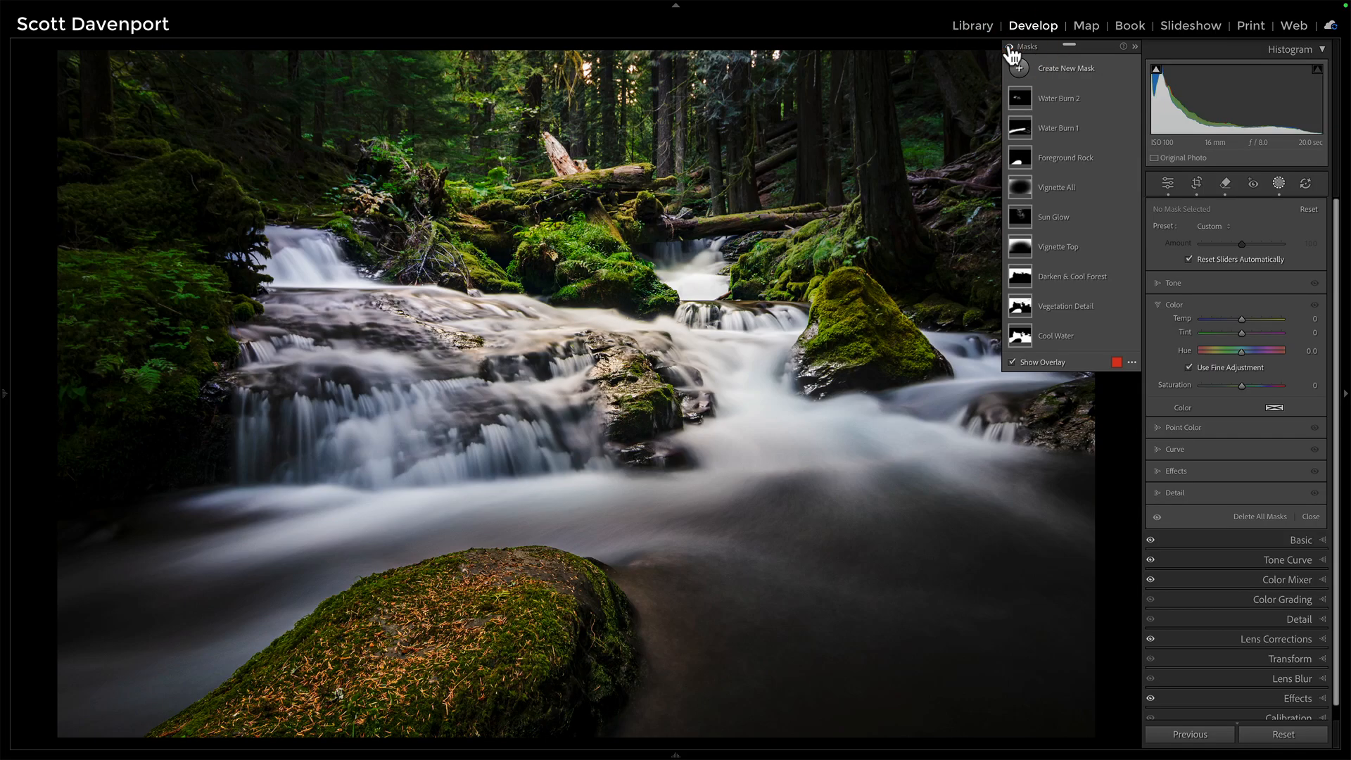
Step: Hide all nine masks, from Water Burn 2 down to Cool Water
left_click(1129, 98)
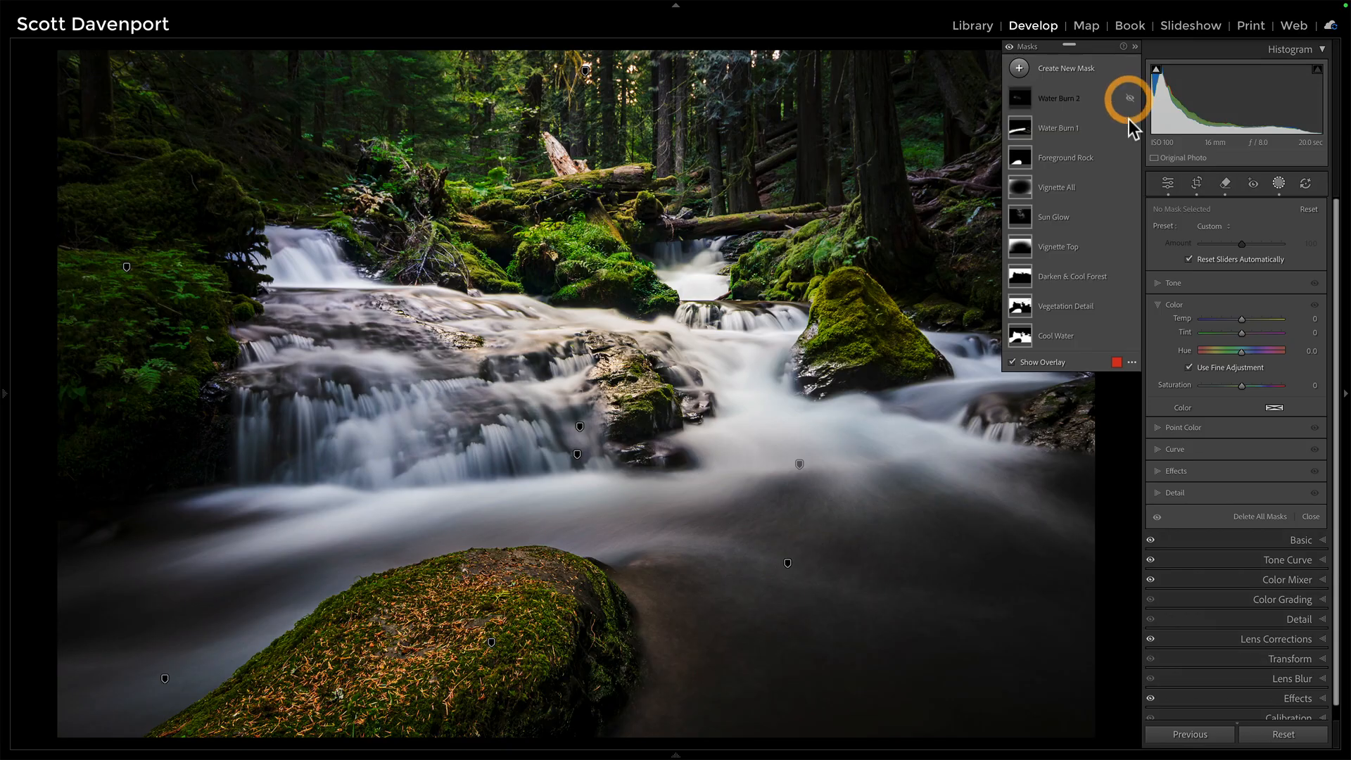
left_click(1130, 127)
left_click(1130, 158)
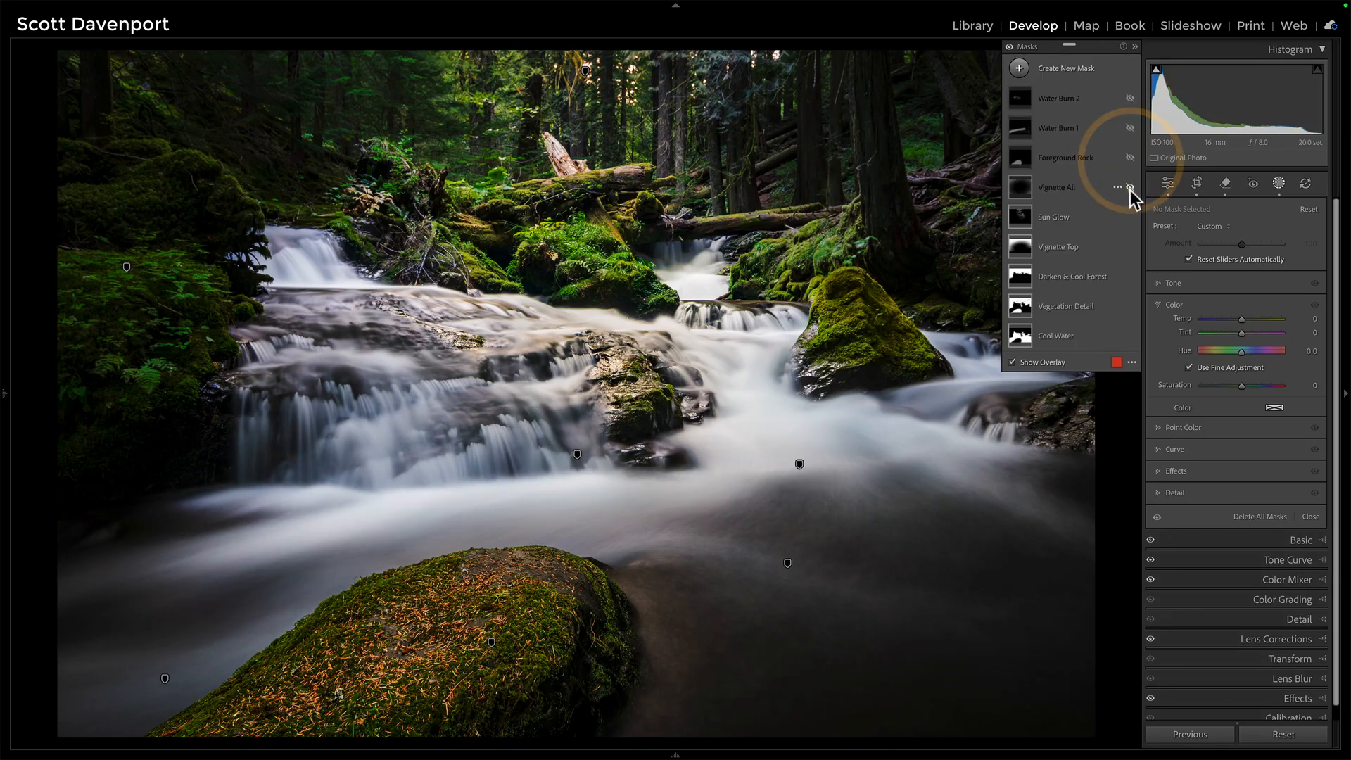
left_click(1131, 187)
left_click(1130, 218)
left_click(1131, 247)
left_click(1130, 276)
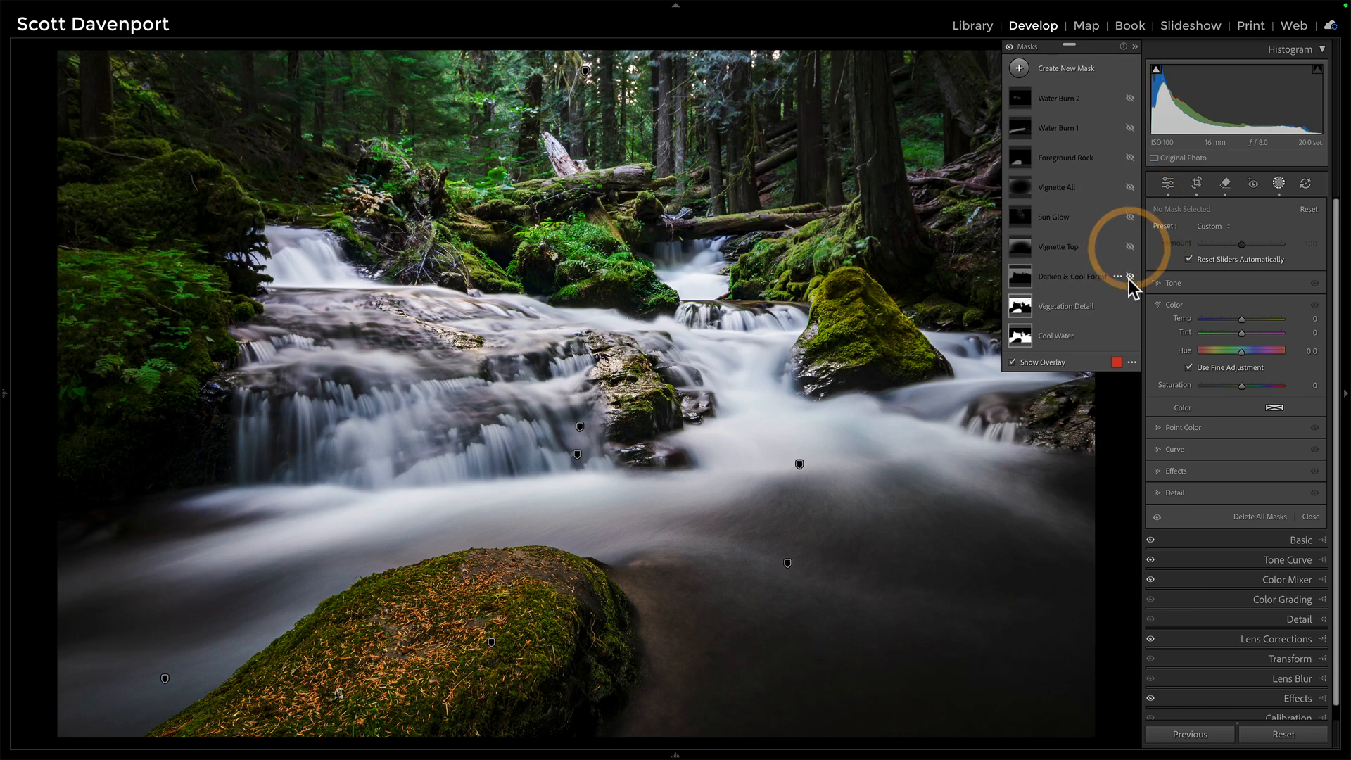
left_click(1129, 307)
left_click(1129, 335)
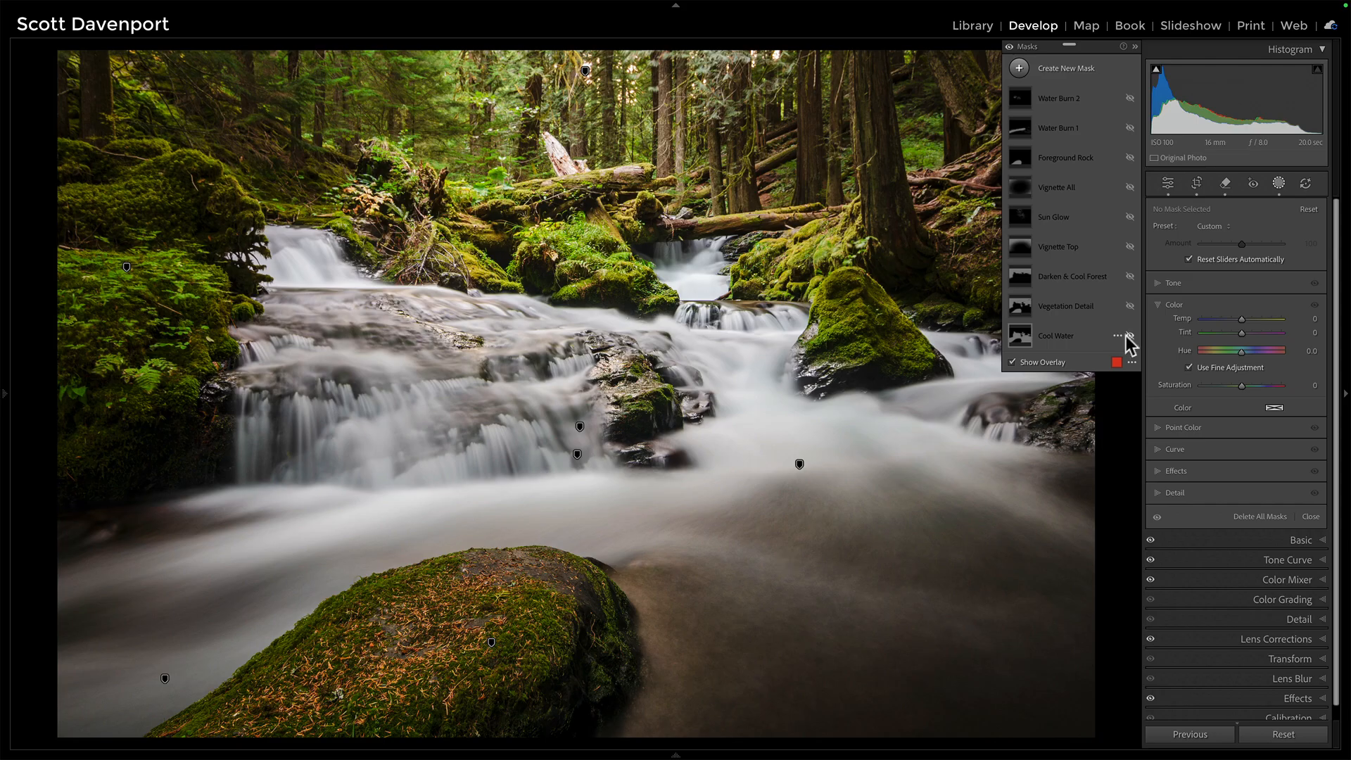
Step: Re-enable Cool Water, Vegetation Detail, Darken & Cool Forest, Vignette Top and Sun Glow, bottom-up
left_click(1130, 335)
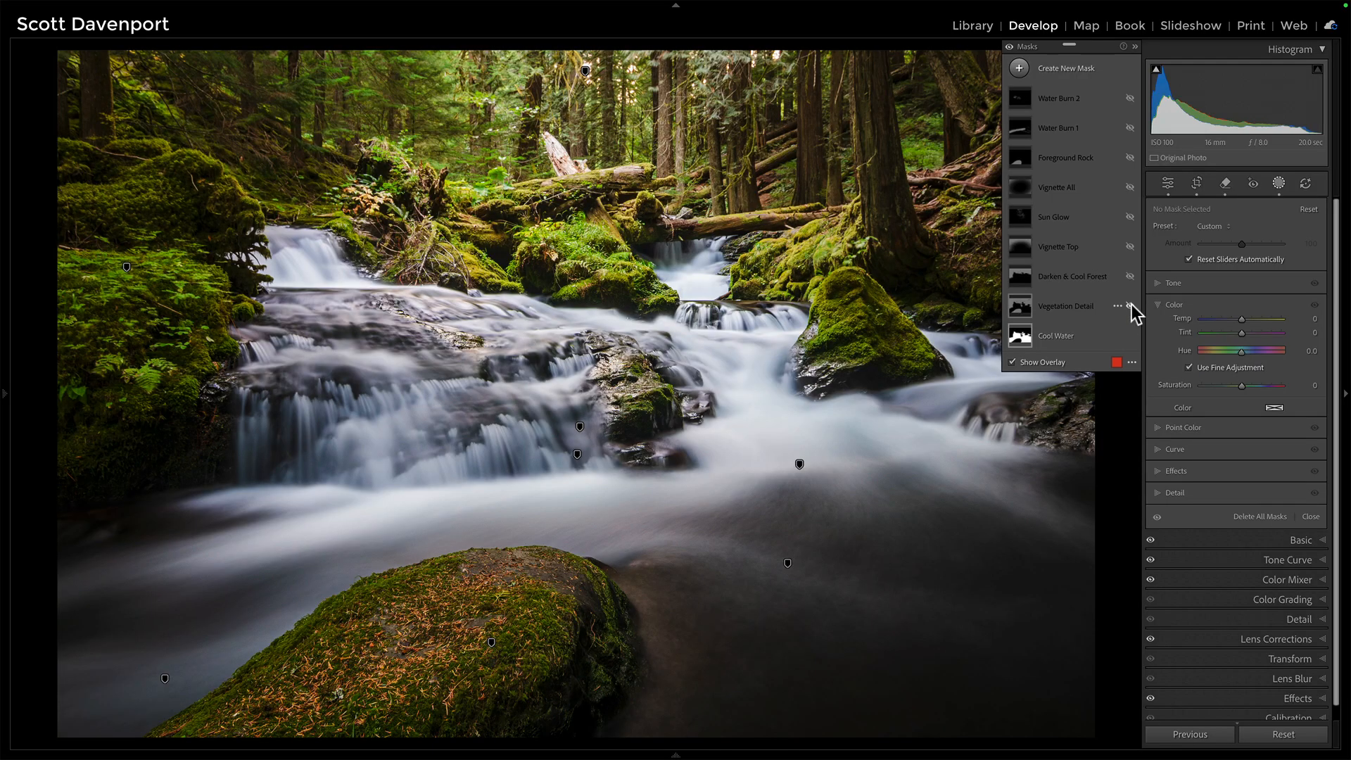
left_click(1132, 304)
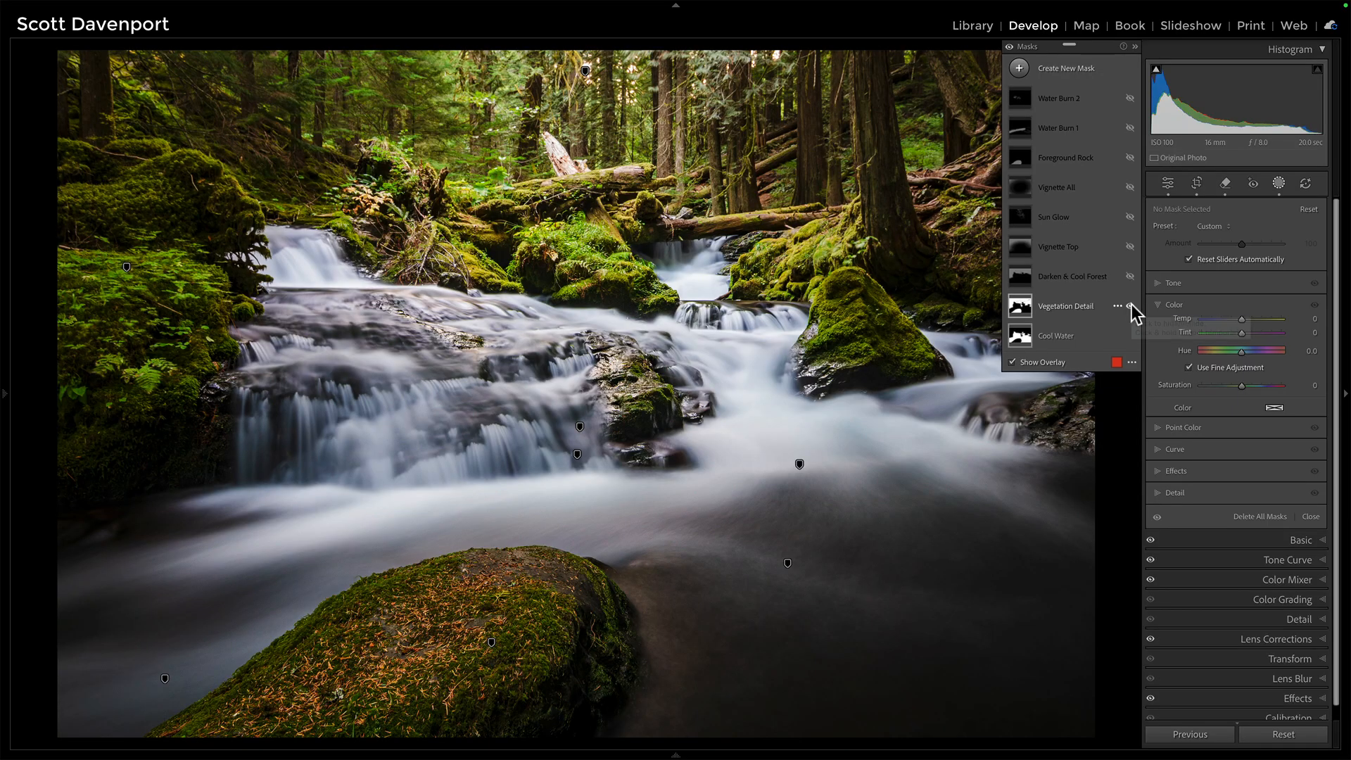
left_click(1129, 274)
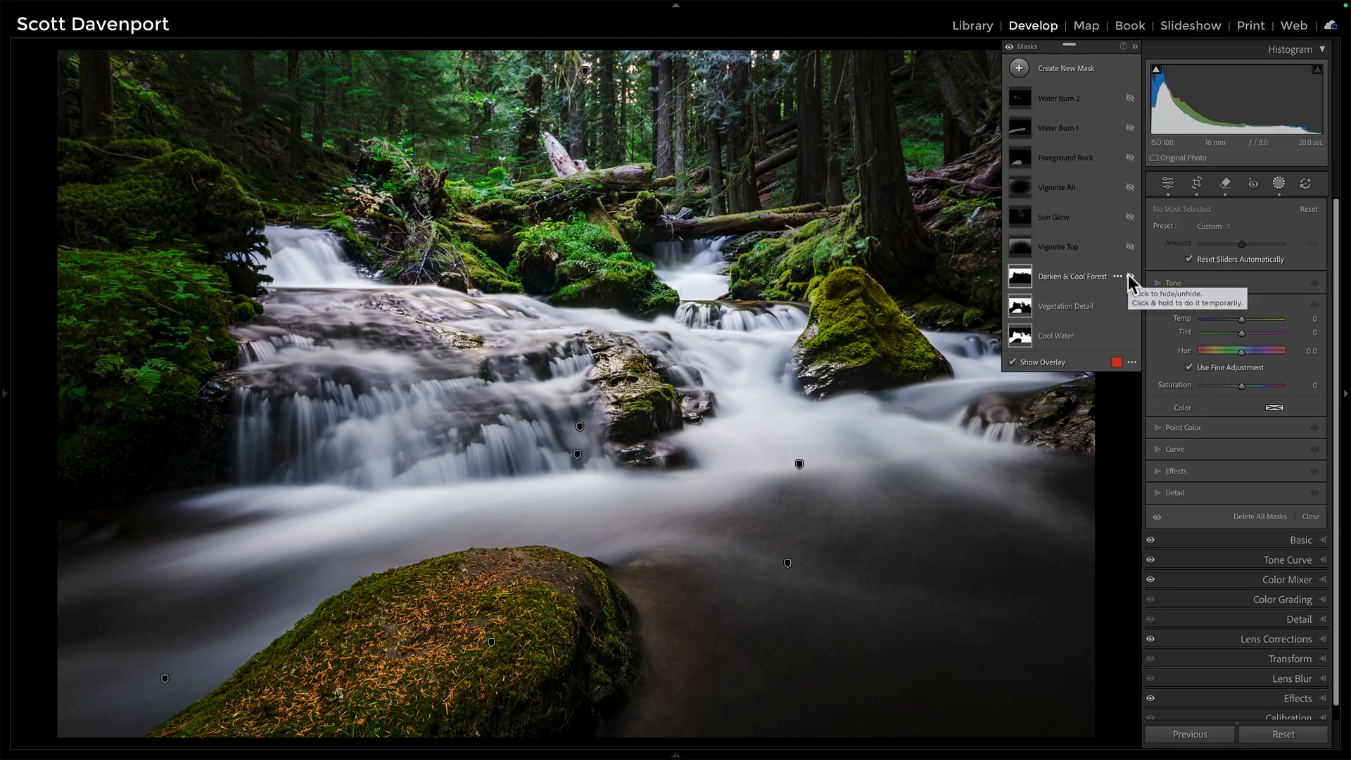
left_click(1129, 276)
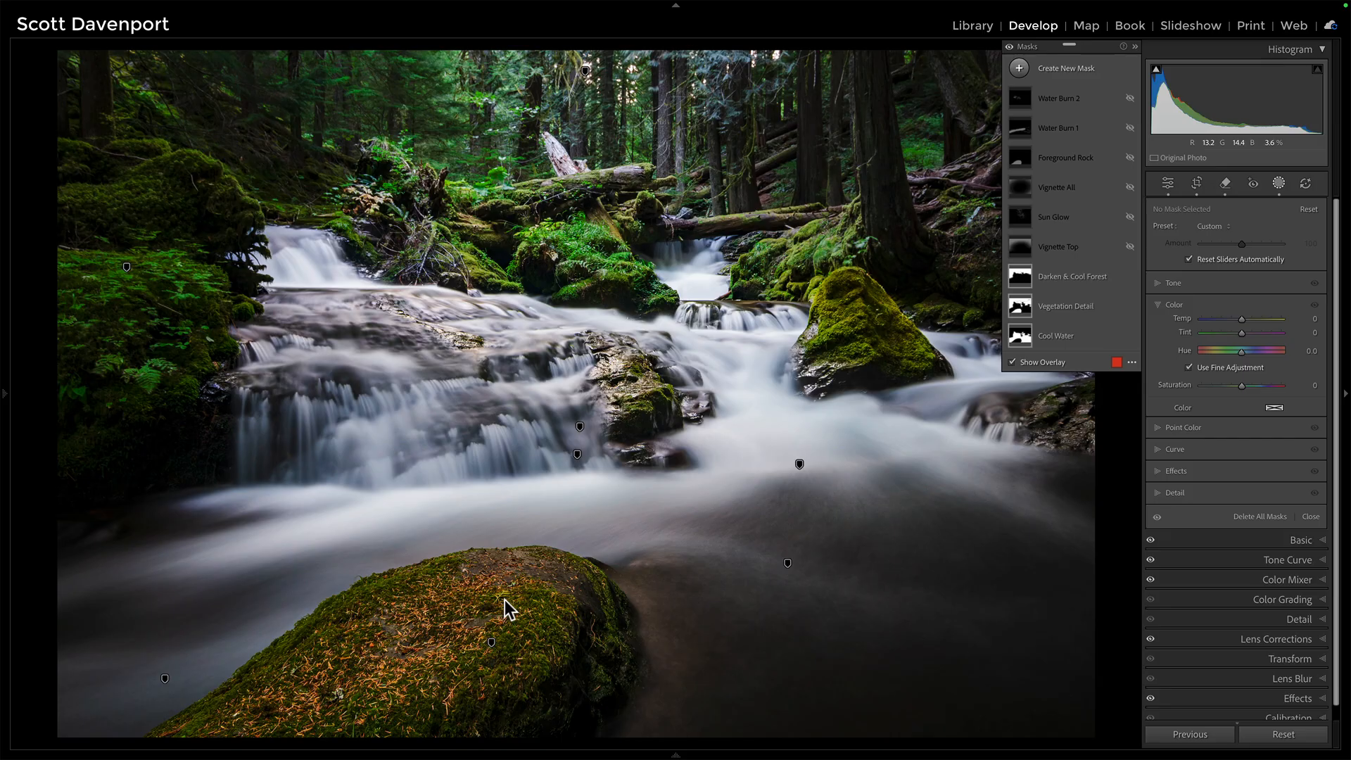
left_click(1129, 245)
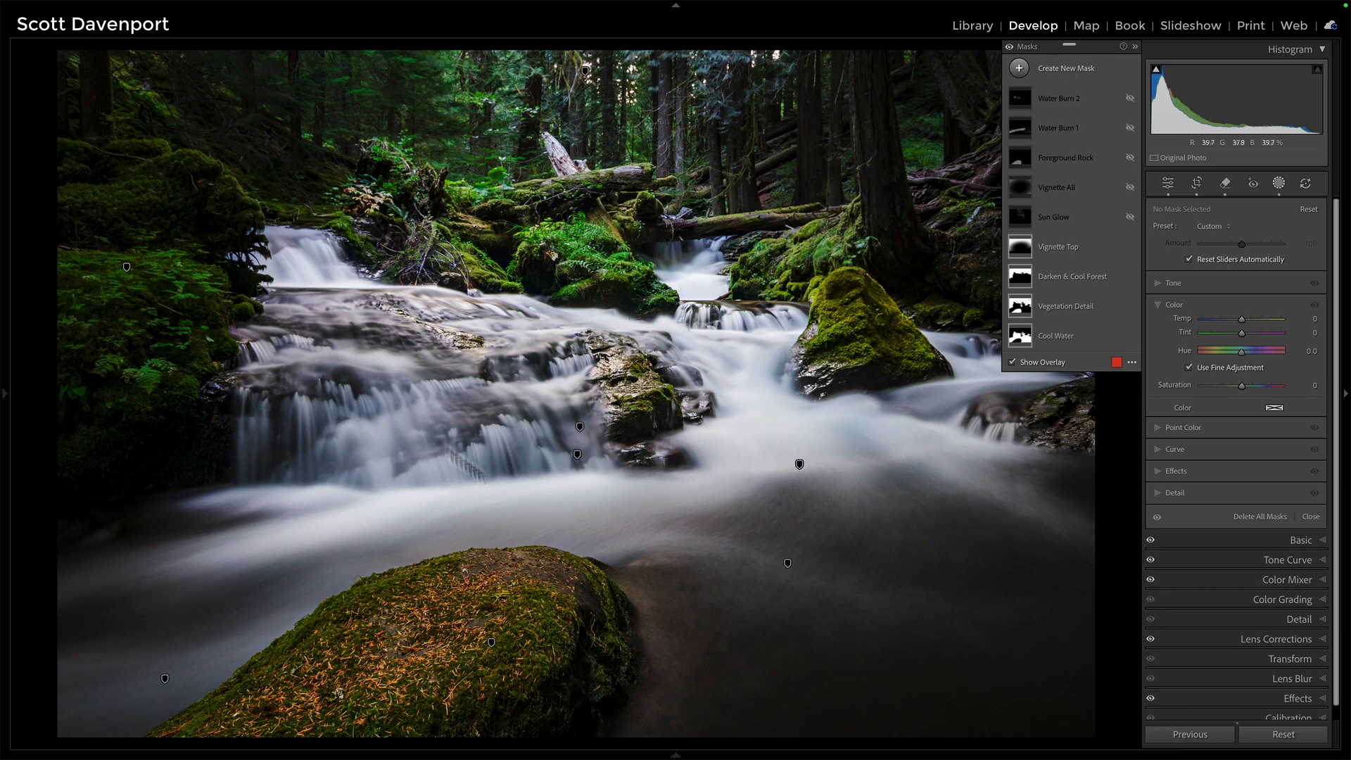
left_click(1132, 216)
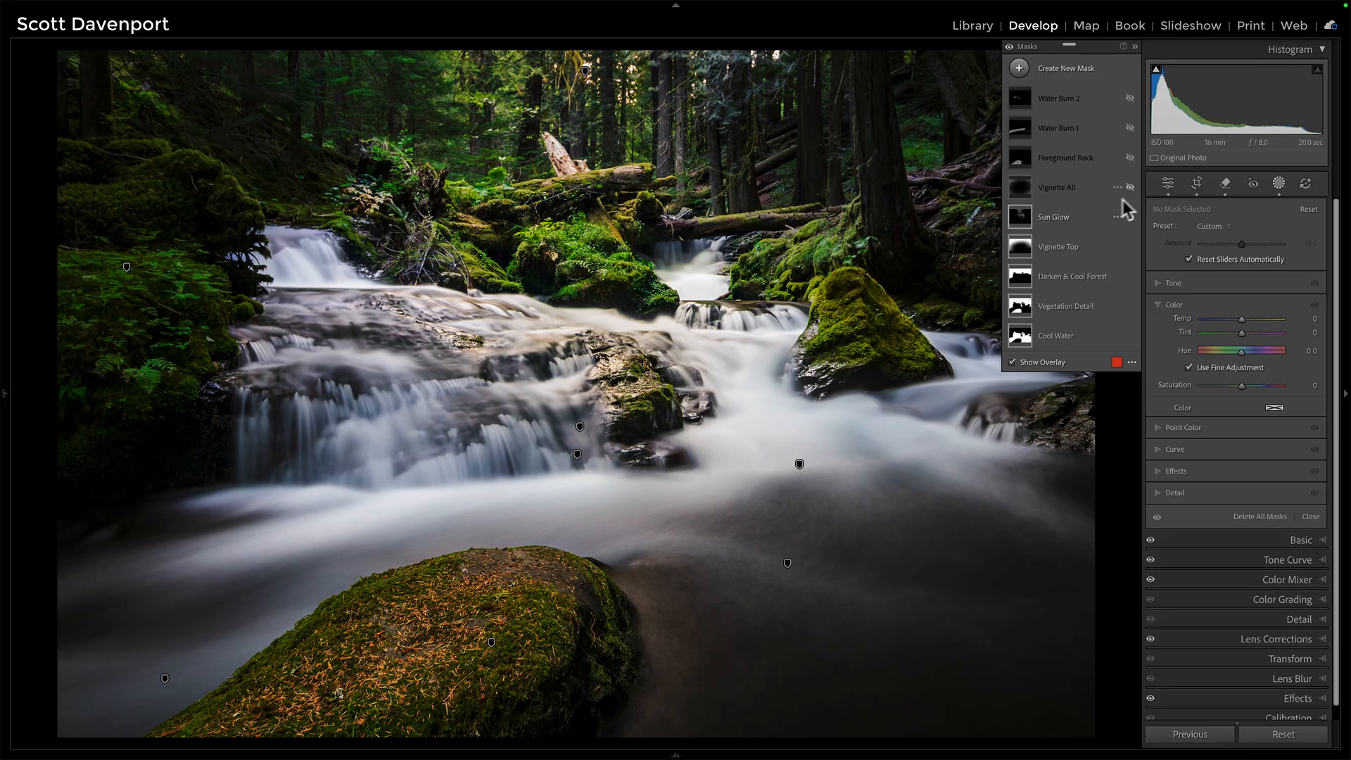
Step: Re-enable Vignette All, Foreground Rock, Water Burn 1 and Water Burn 2, then compare all masks off/on
left_click(1131, 218)
left_click(1131, 217)
left_click(1132, 187)
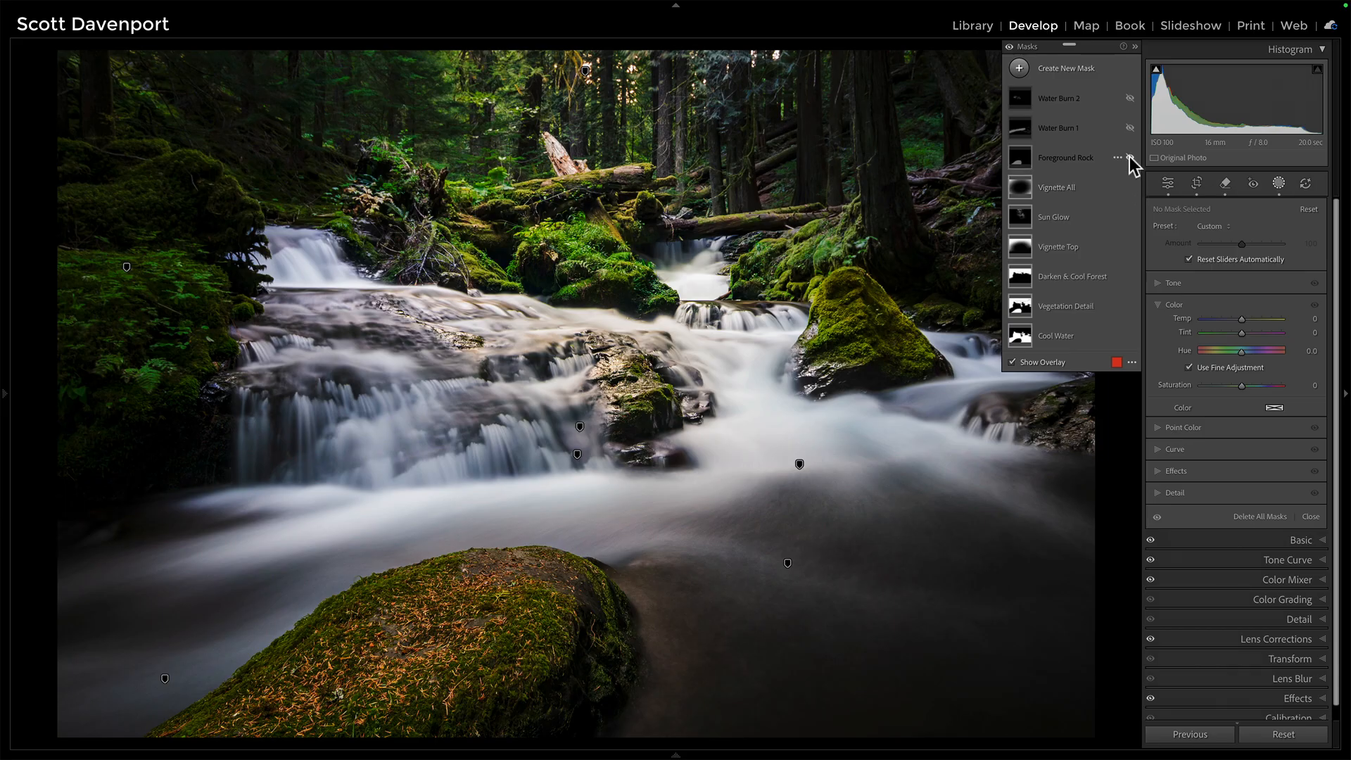
left_click(1130, 156)
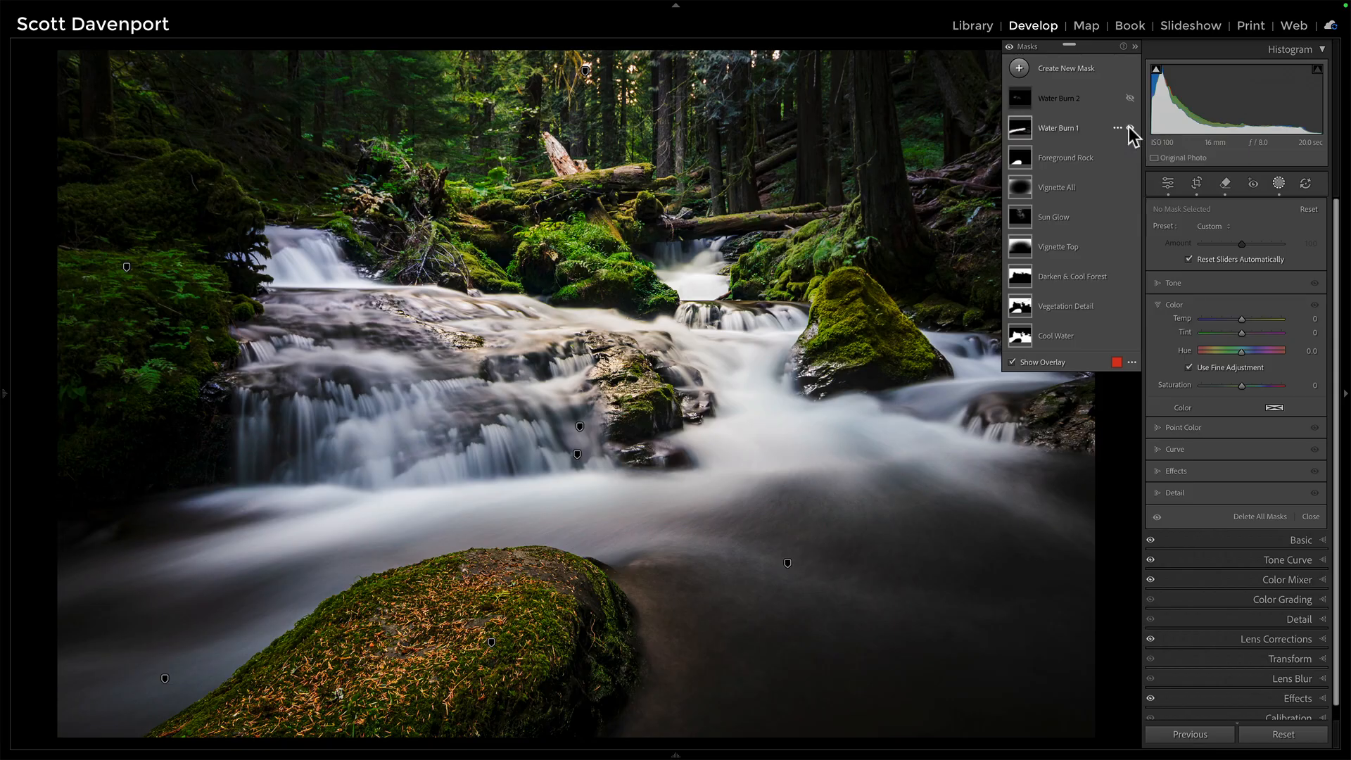
left_click(1129, 127)
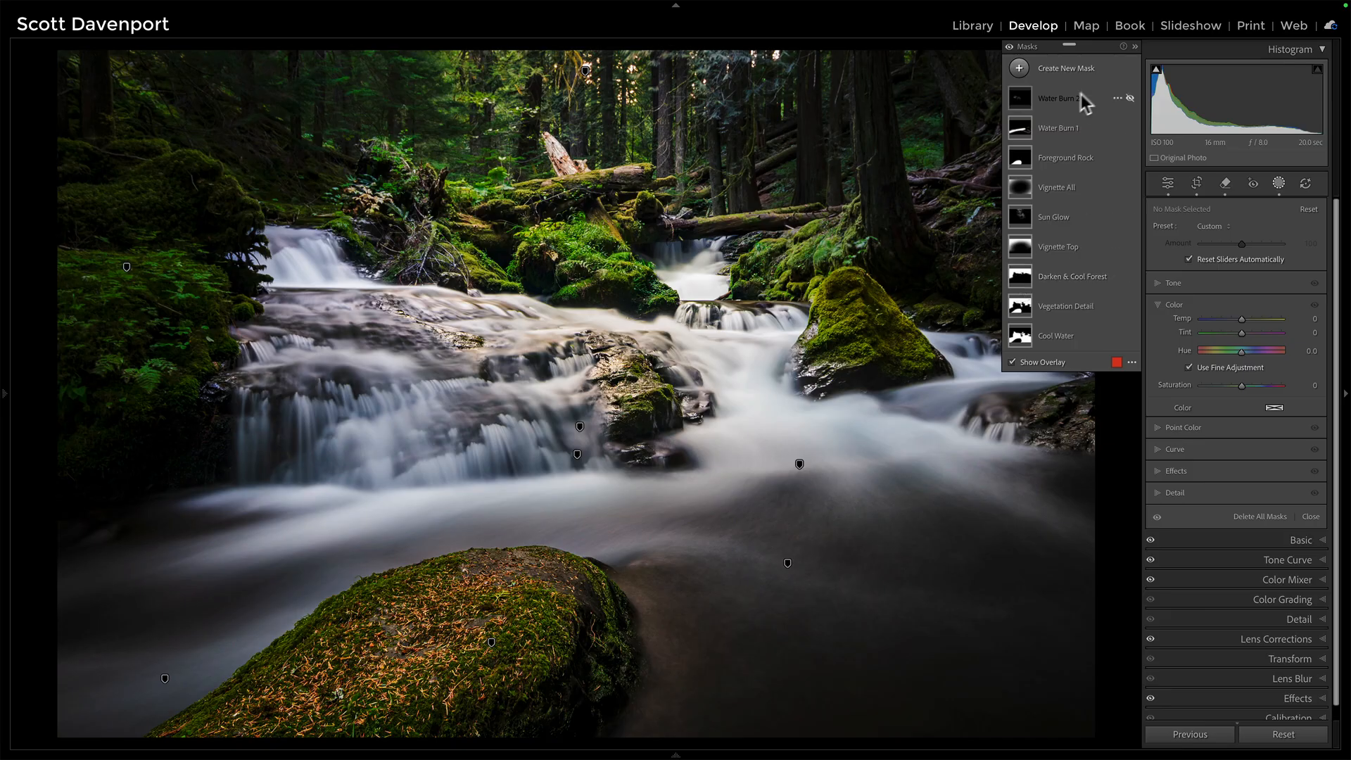
left_click(1129, 99)
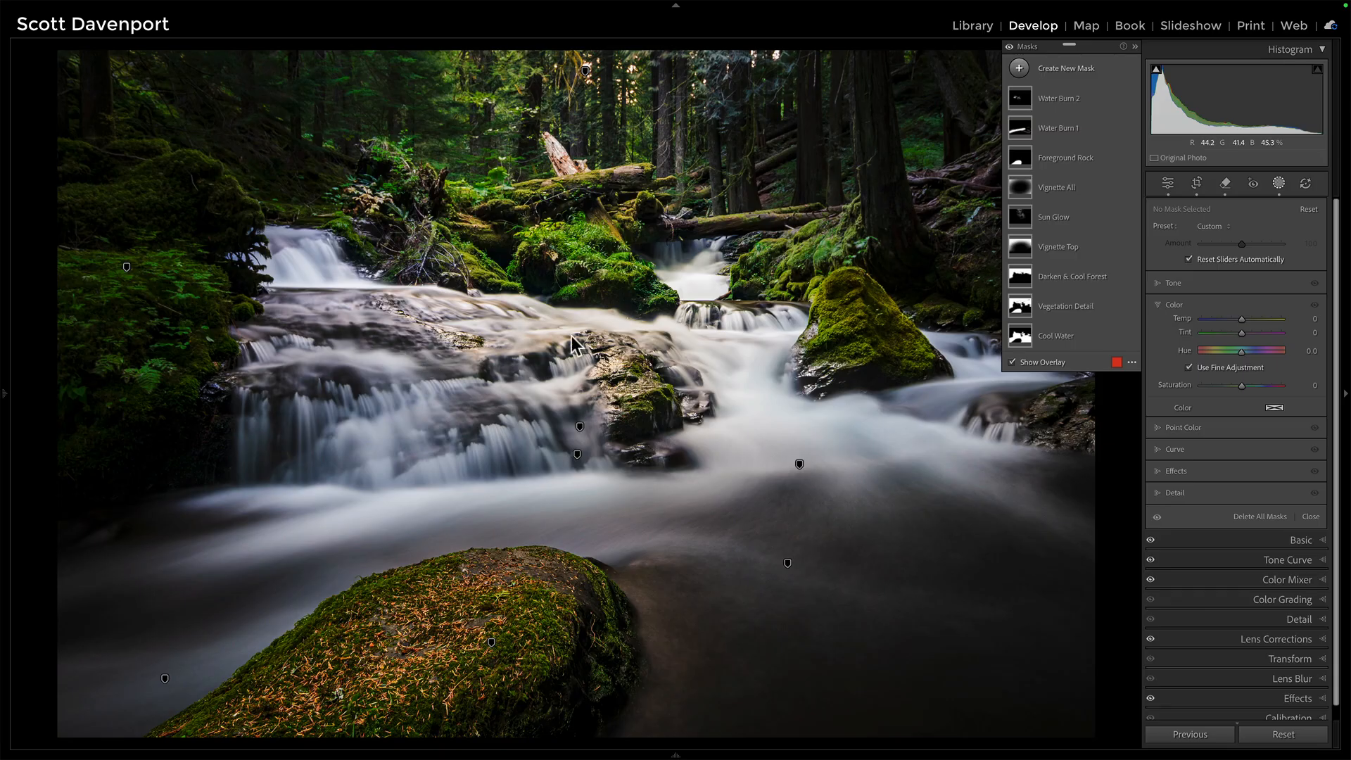
left_click(1011, 49)
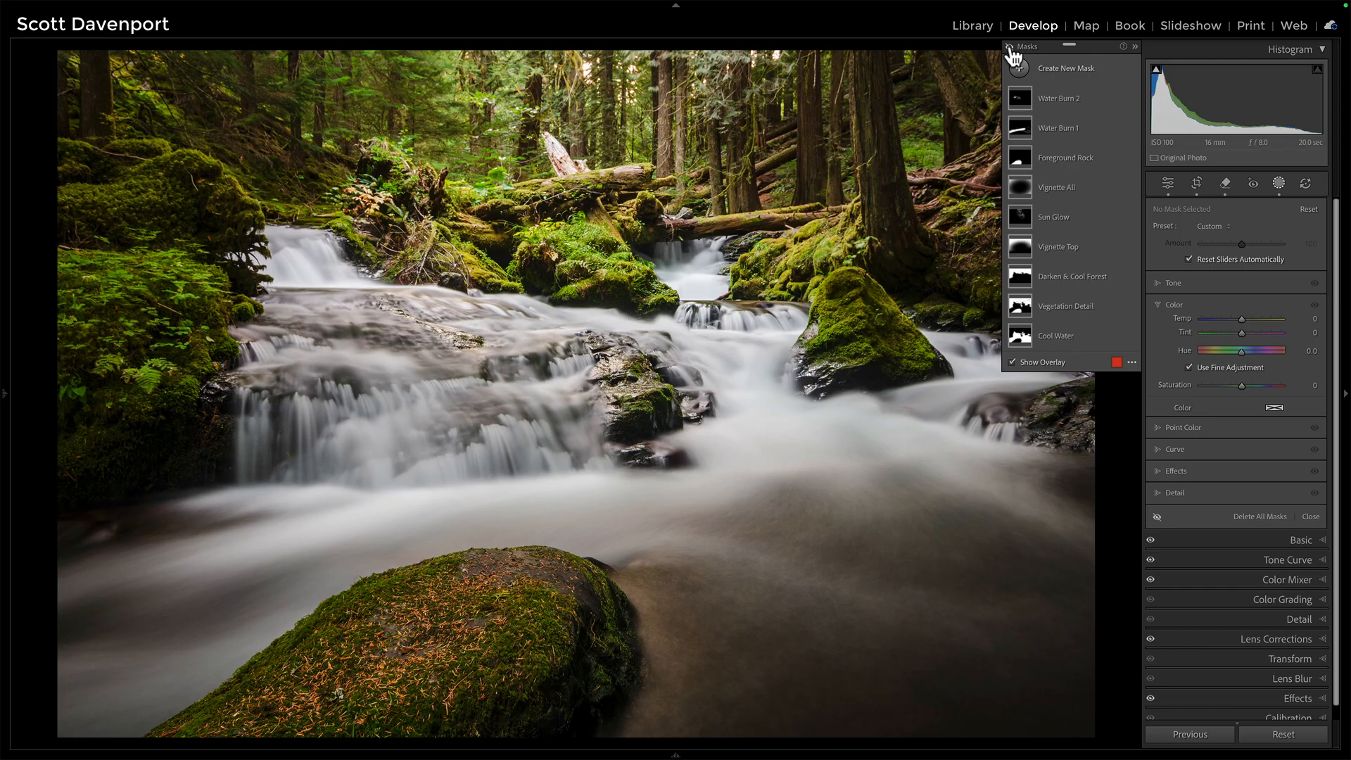
left_click(1011, 49)
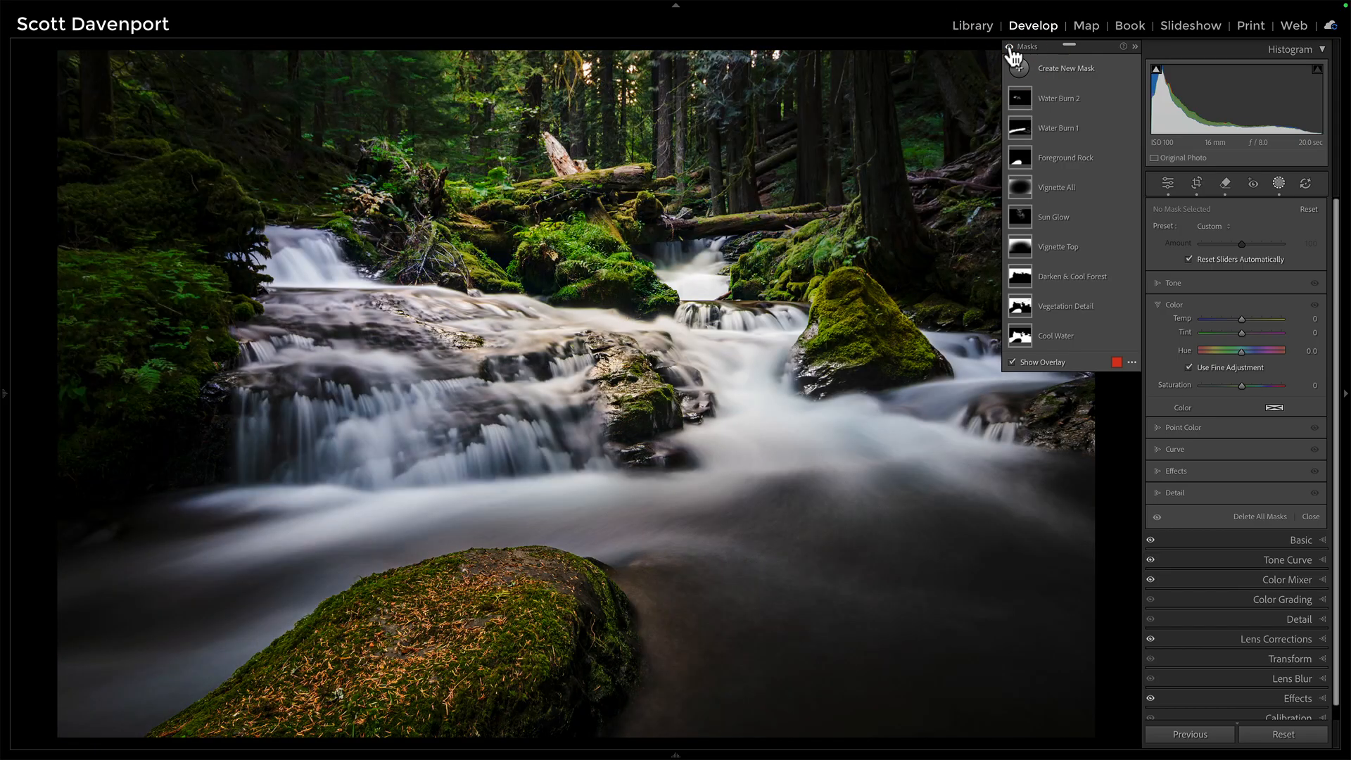